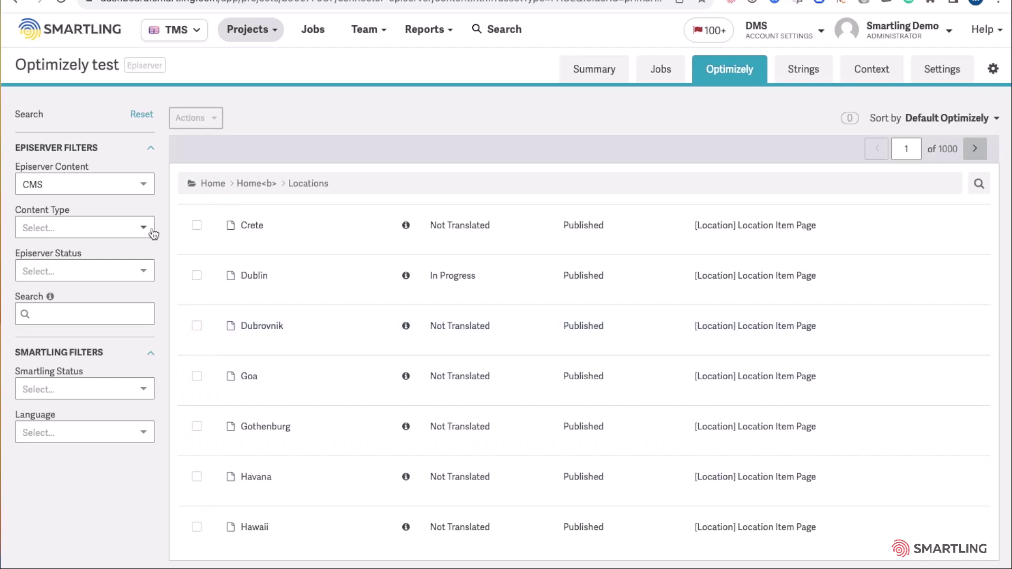
- Keep CMS as the Episerver content source and select only Havana, leaving Dublin unticked
left_click(146, 187)
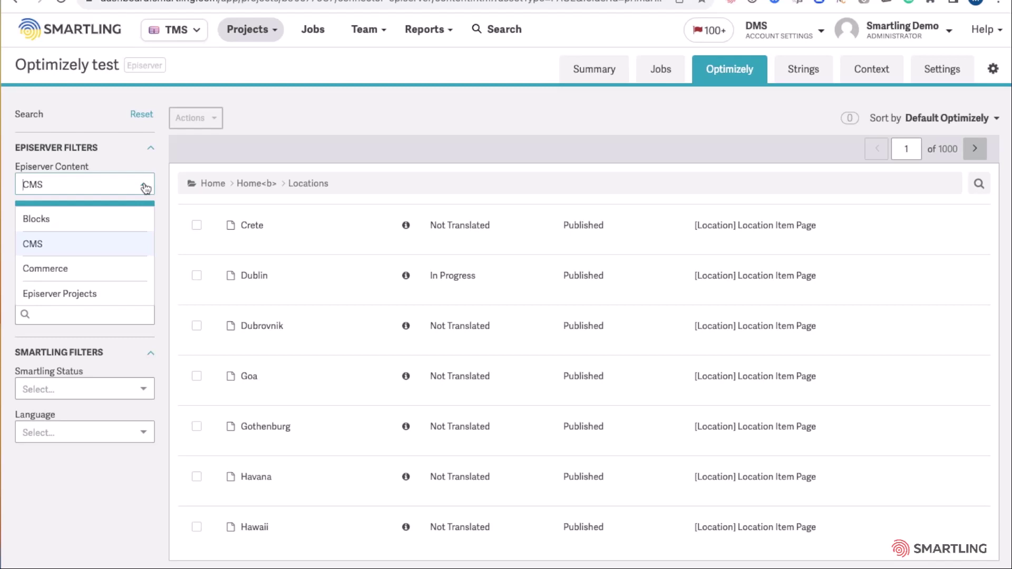
left_click(356, 130)
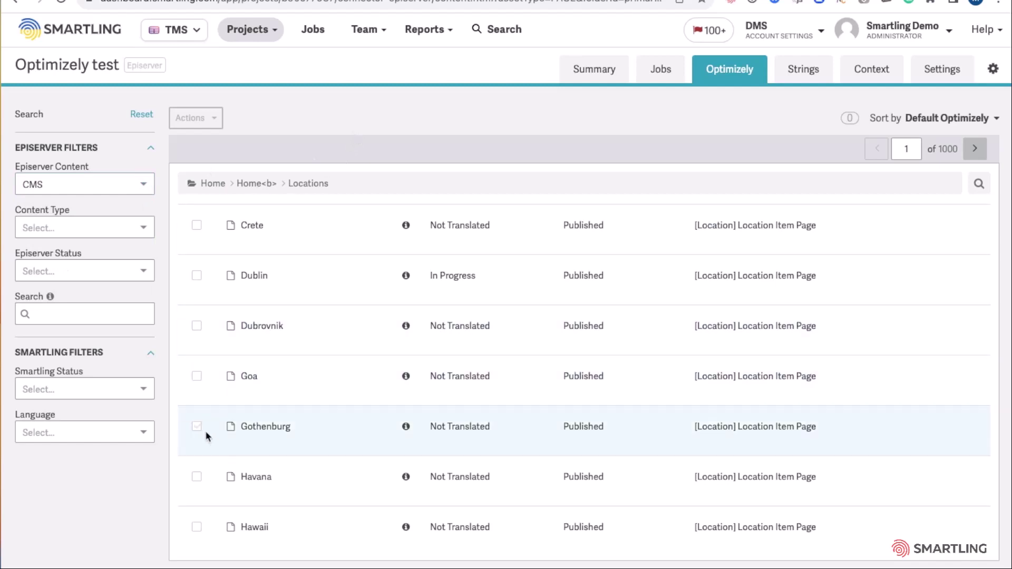
left_click(196, 276)
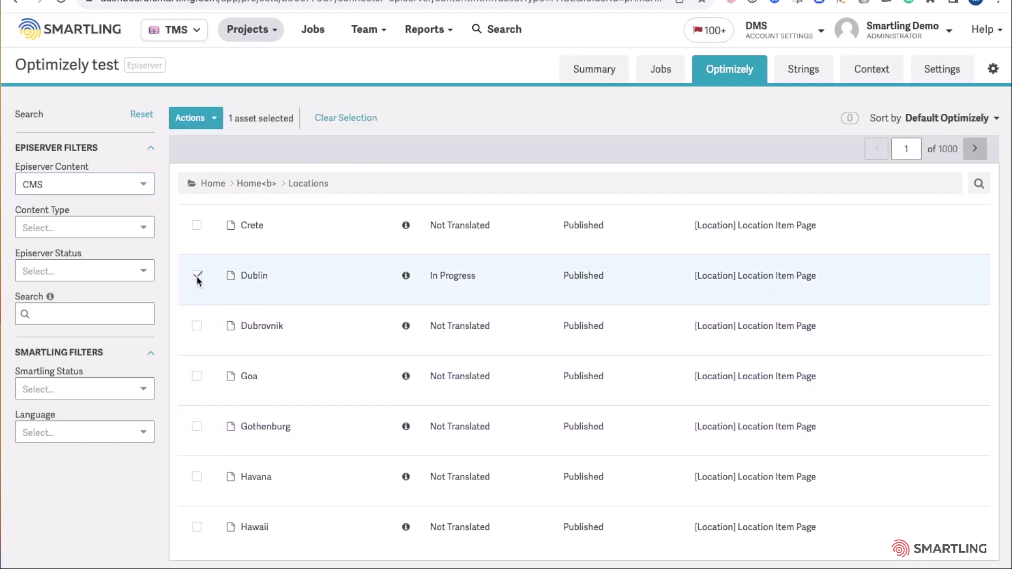
left_click(197, 478)
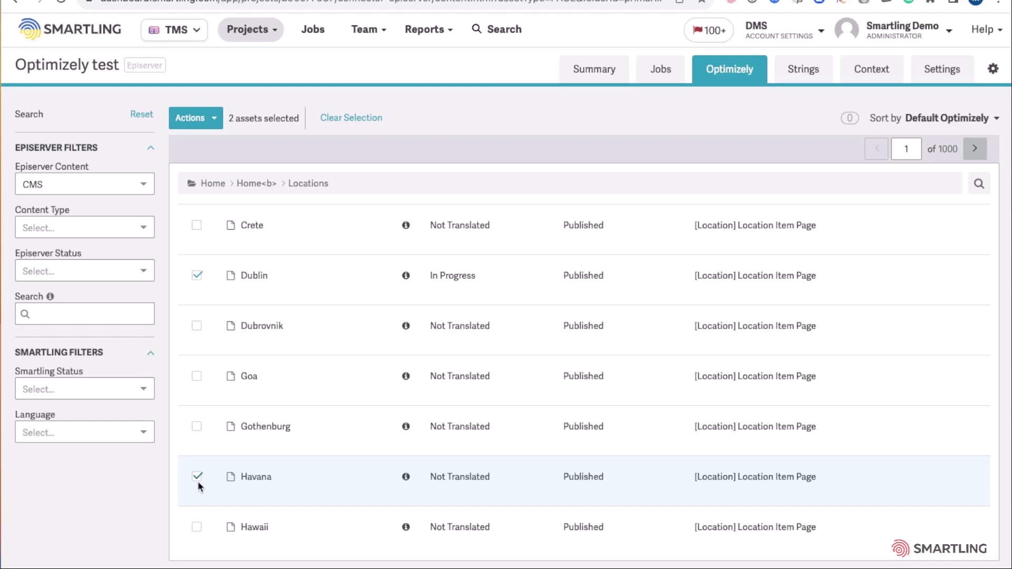
left_click(198, 277)
- Request translation of Havana with related/child assets into German (de-DE), job named 'Sample Content'
left_click(213, 119)
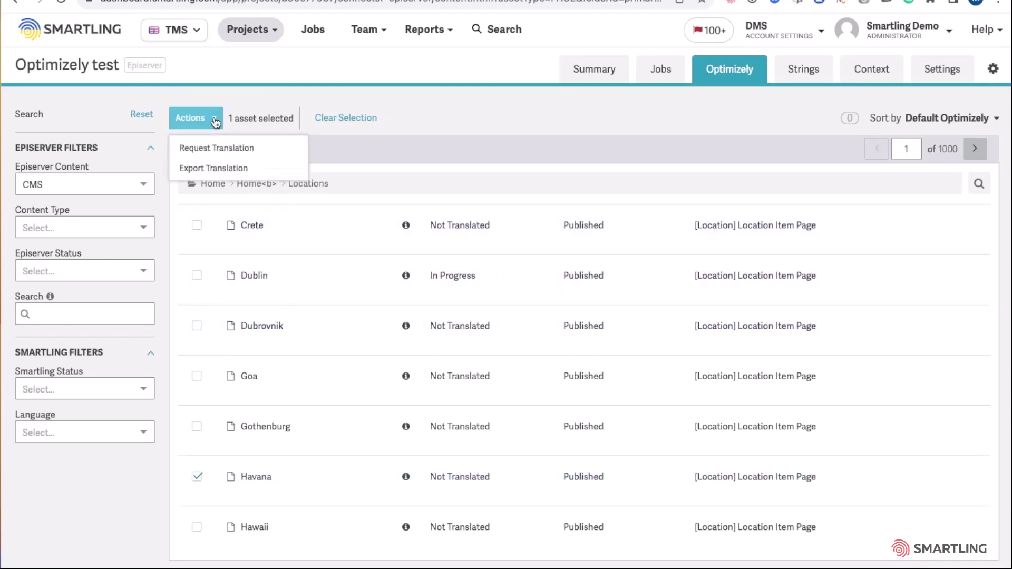
left_click(214, 152)
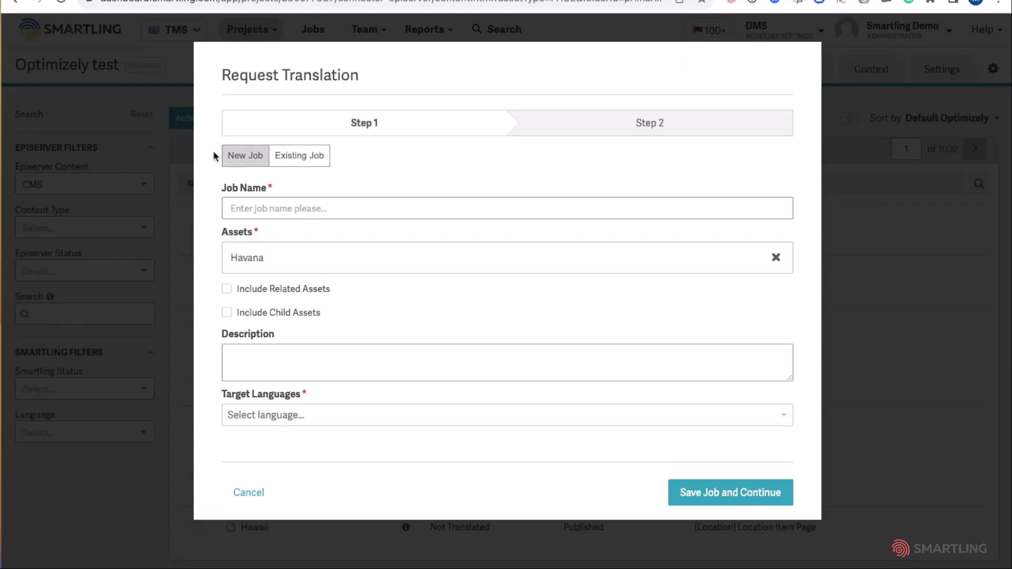
left_click(227, 288)
left_click(280, 416)
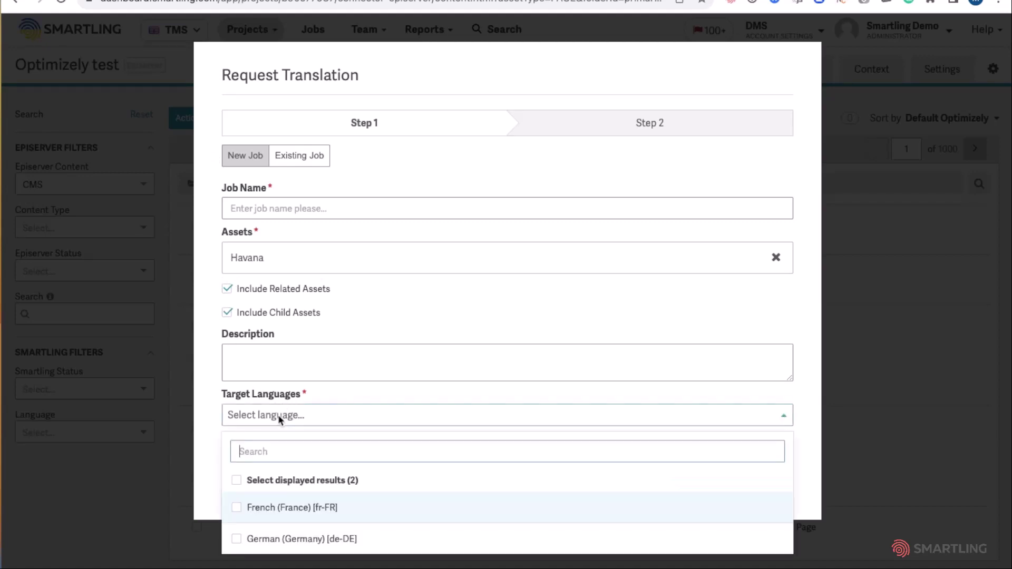
left_click(237, 538)
left_click(215, 446)
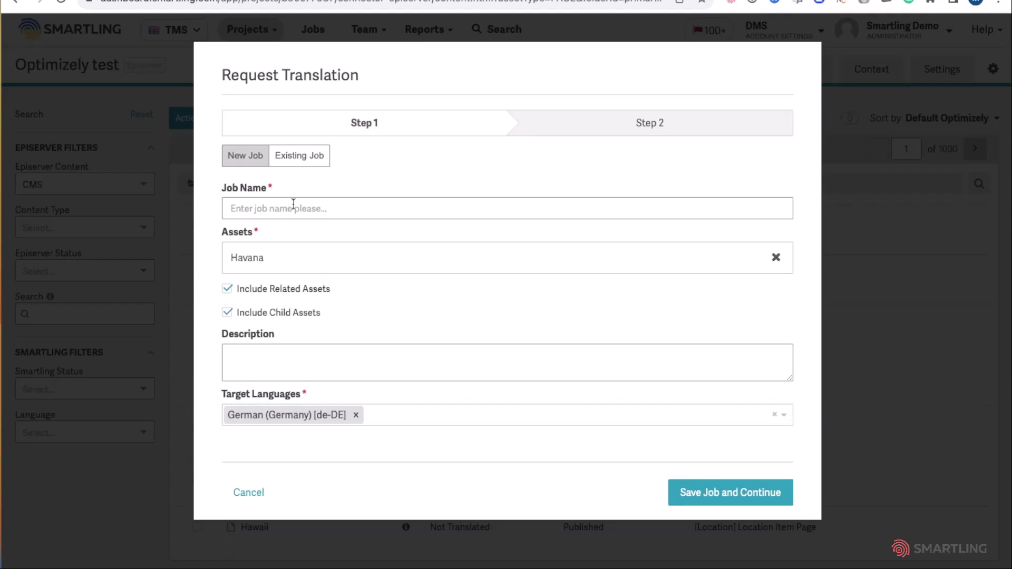
type("Sample Content")
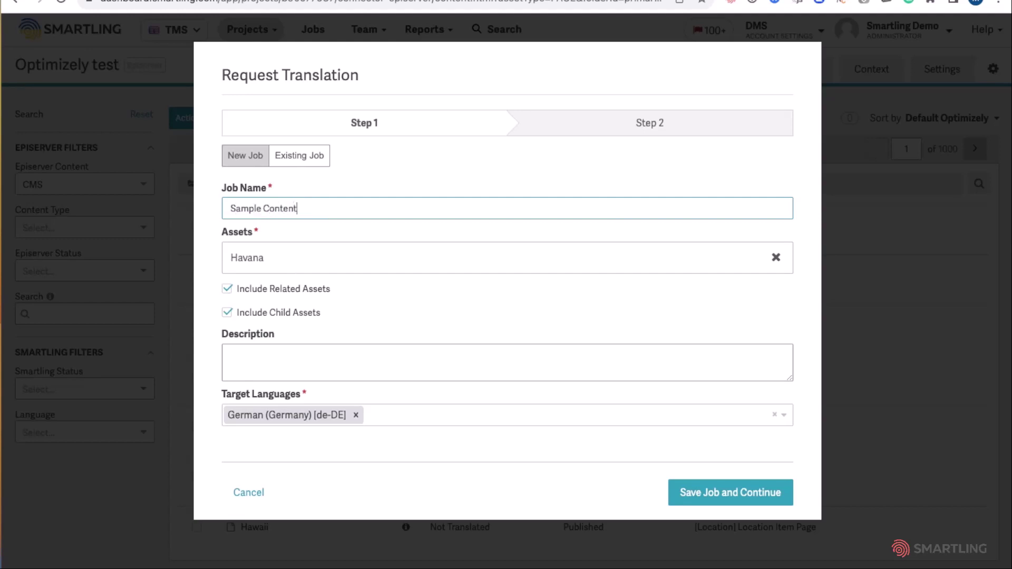
- Save the Sample Content job and authorize it
left_click(715, 489)
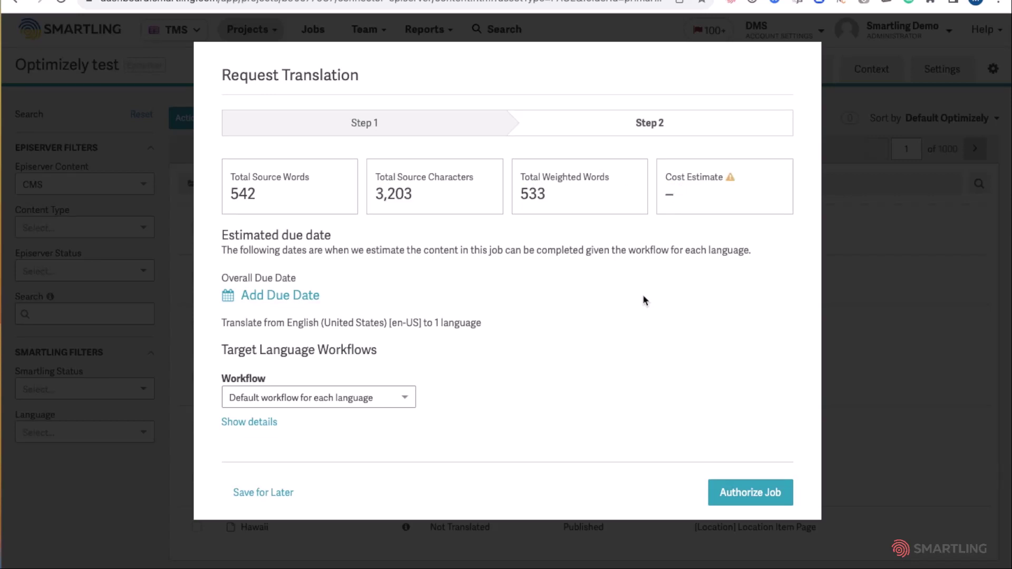
left_click(742, 498)
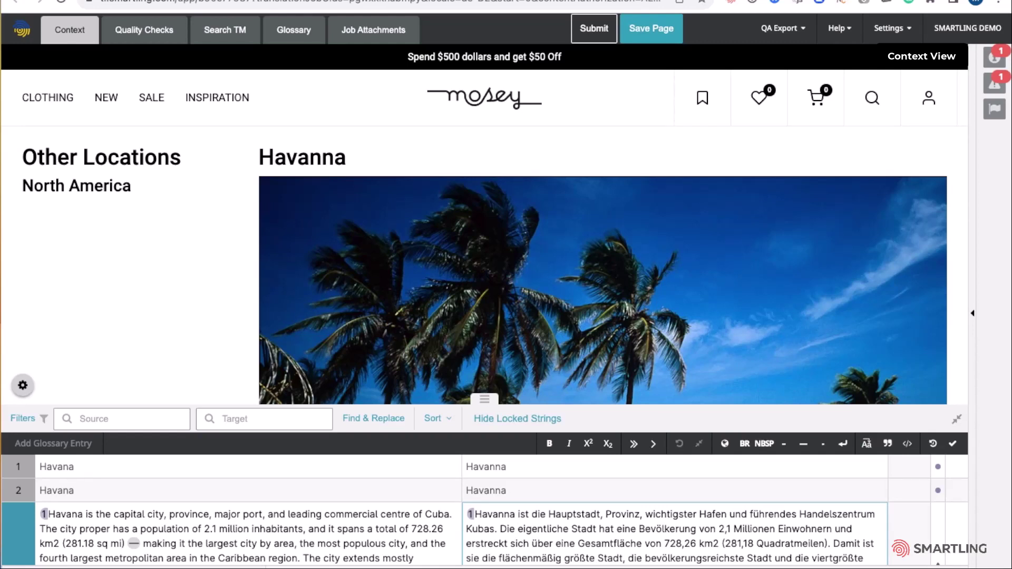
scroll(634, 518, "down", 3)
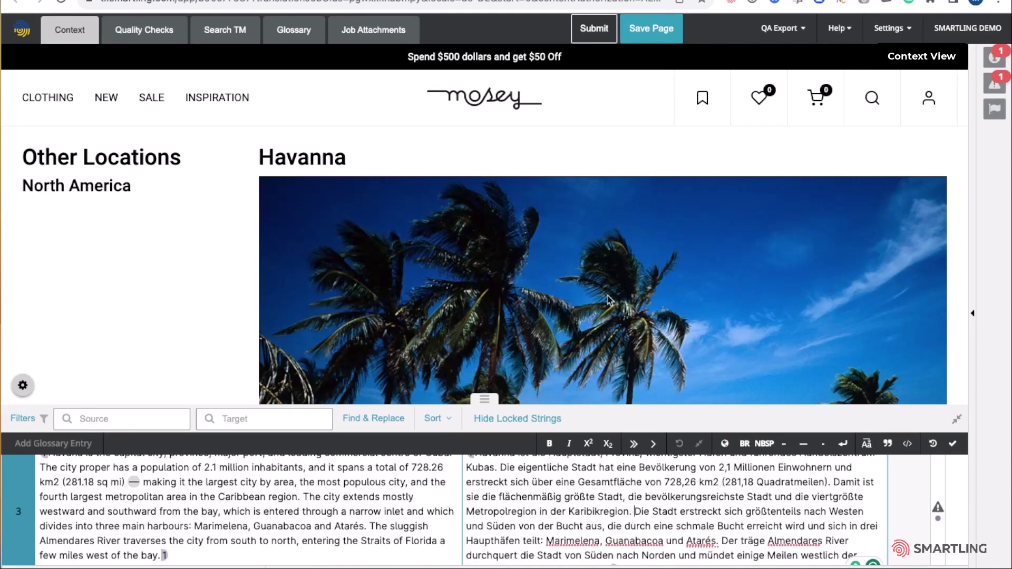
scroll(609, 299, "down", 3)
scroll(609, 299, "down", 3)
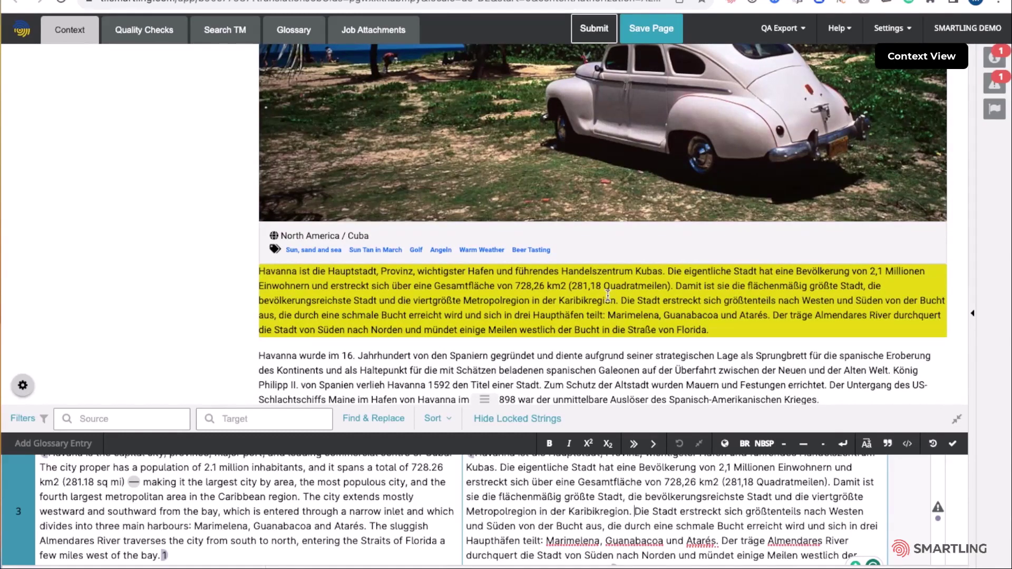
scroll(609, 298, "down", 2)
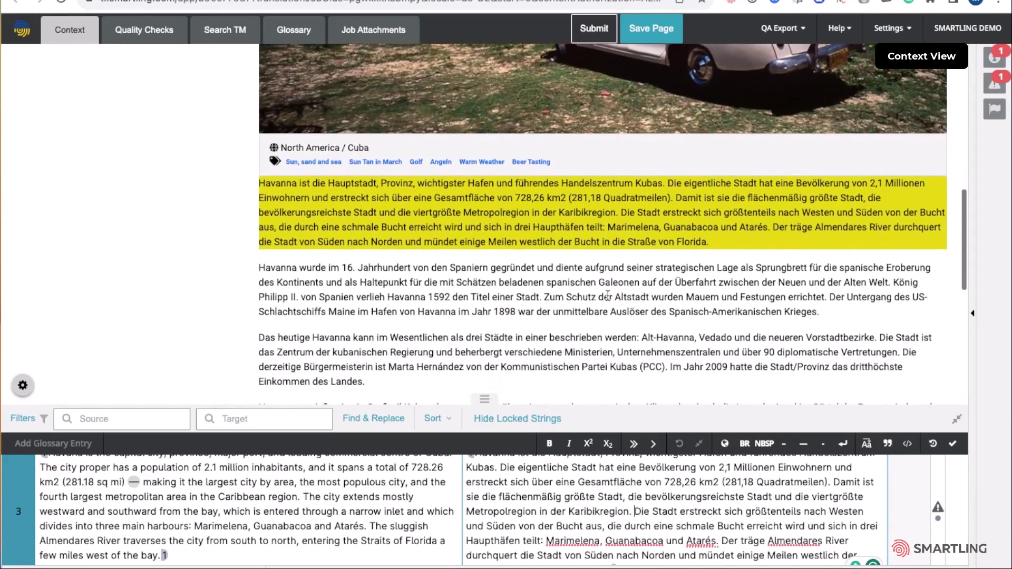
scroll(609, 298, "down", 2)
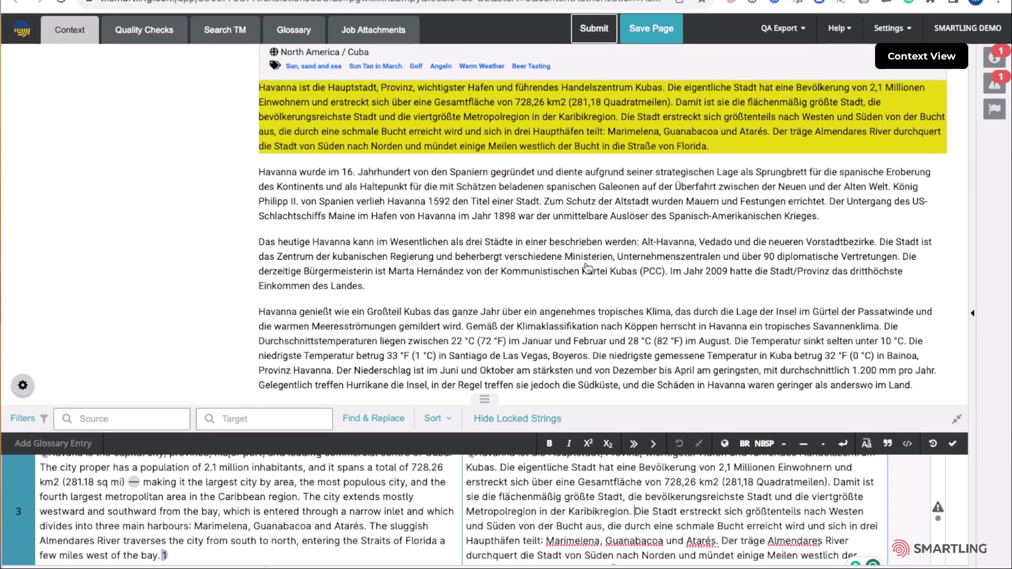
scroll(586, 267, "down", 2)
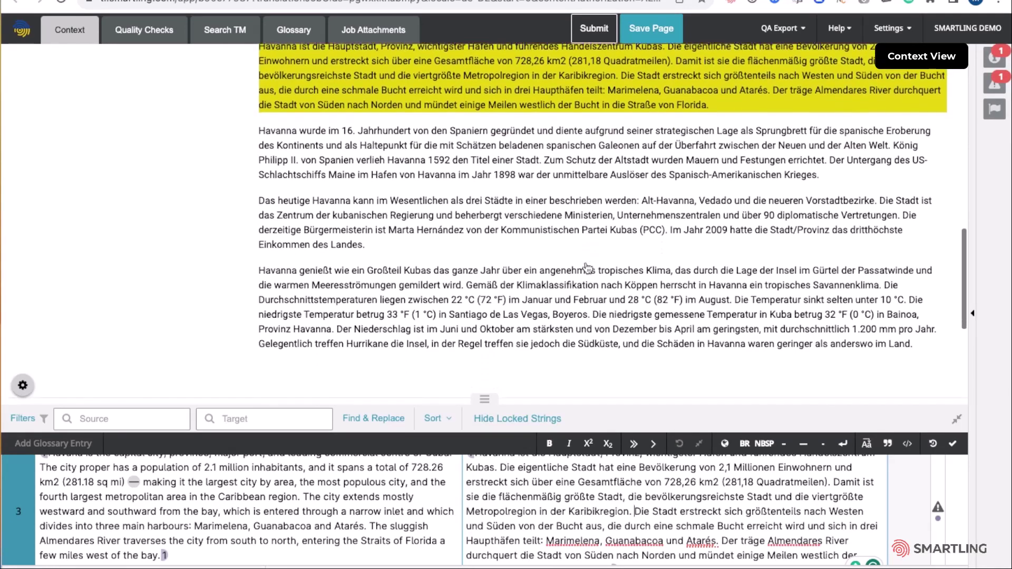
scroll(587, 267, "down", 1)
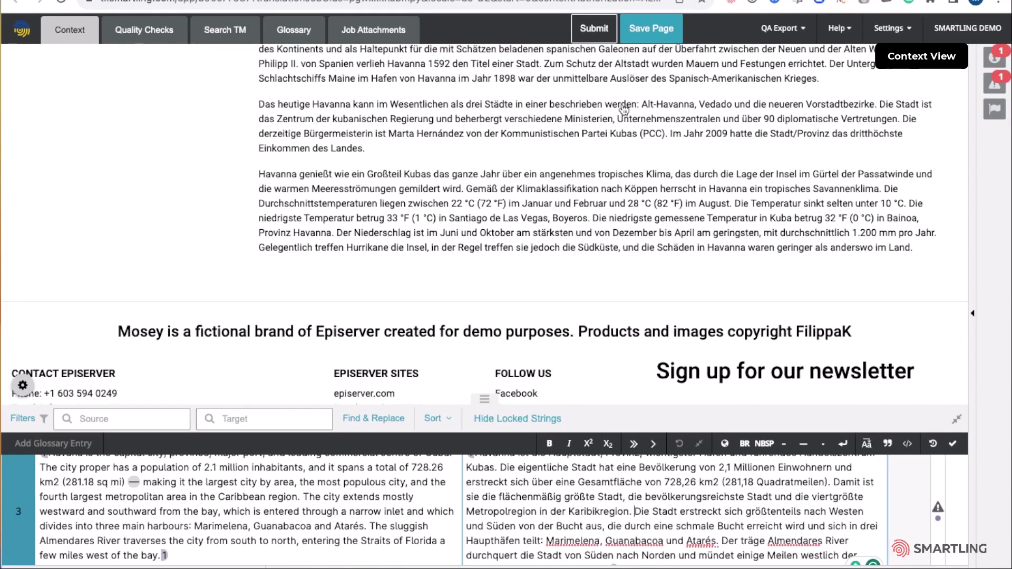
- Submit all 6 translated Havana strings and dismiss the confirmation
left_click(589, 33)
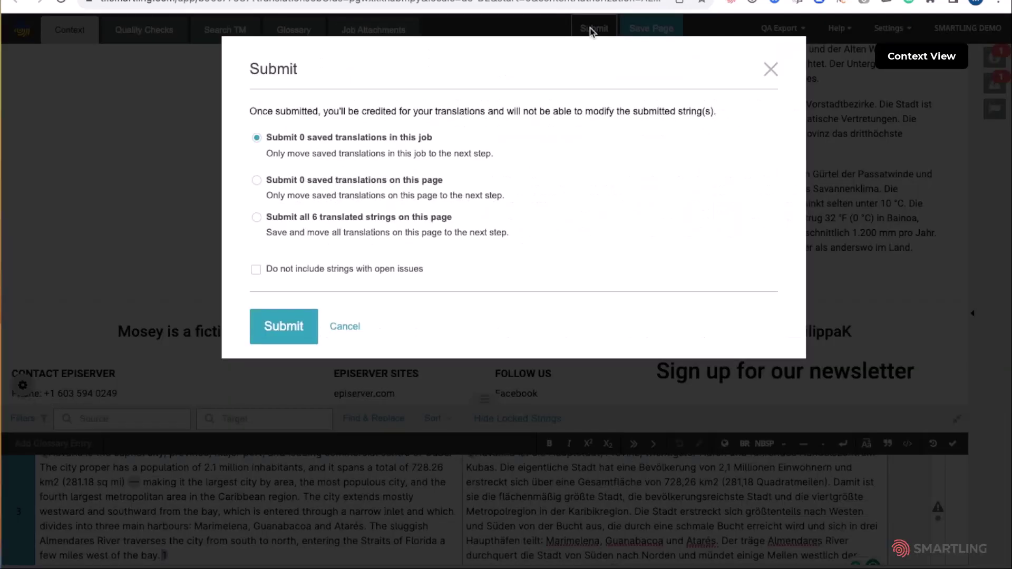
left_click(386, 218)
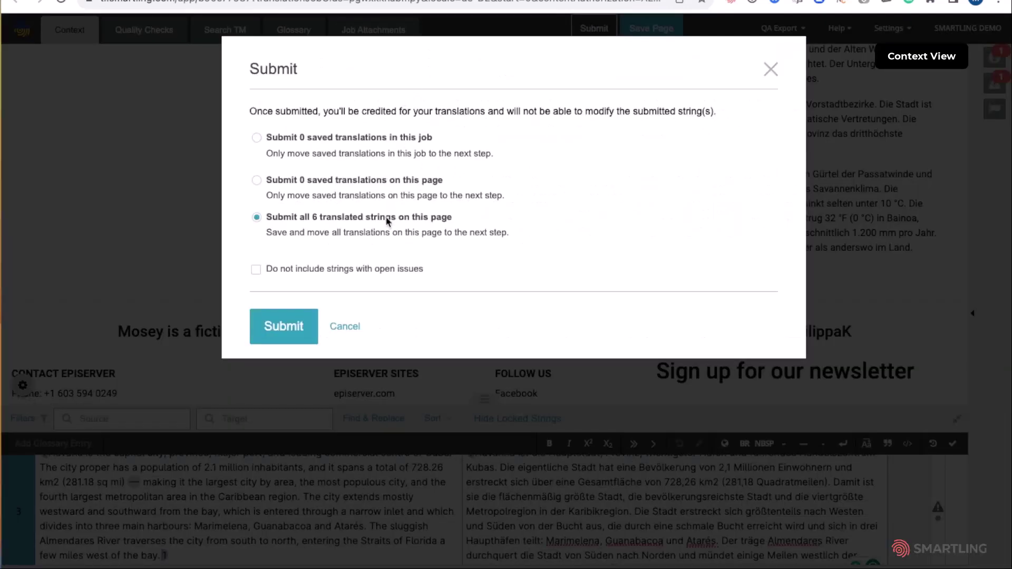
left_click(285, 327)
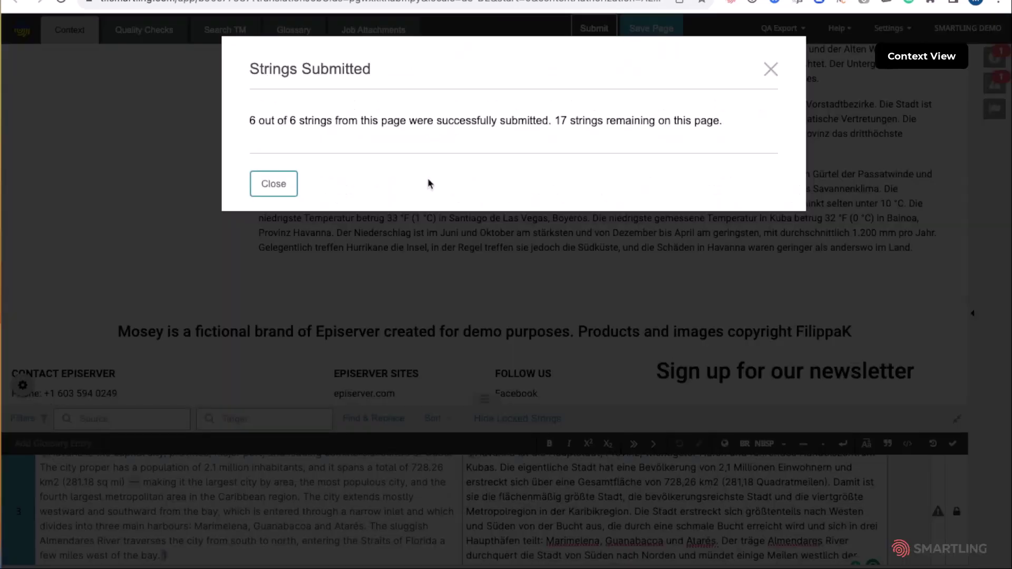
left_click(279, 179)
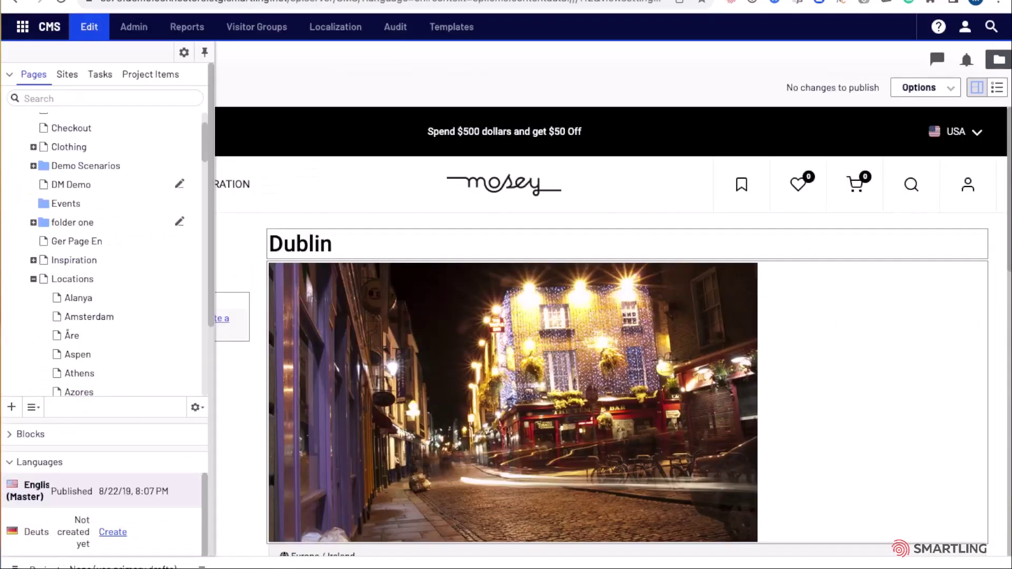
- Open Havana under Locations in the page tree and switch to its Deutsch version
scroll(160, 264, "down", 3)
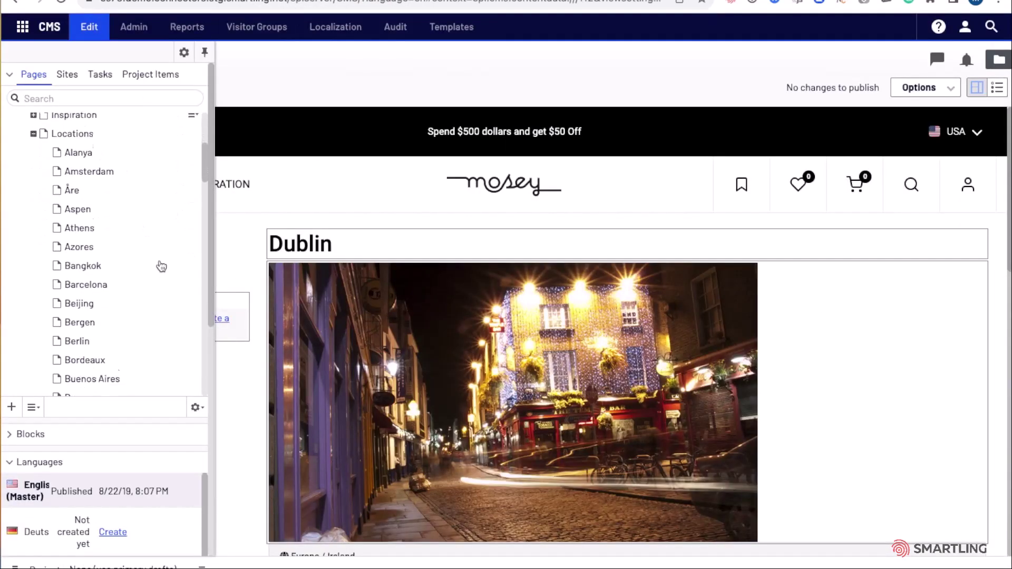
scroll(161, 266, "down", 6)
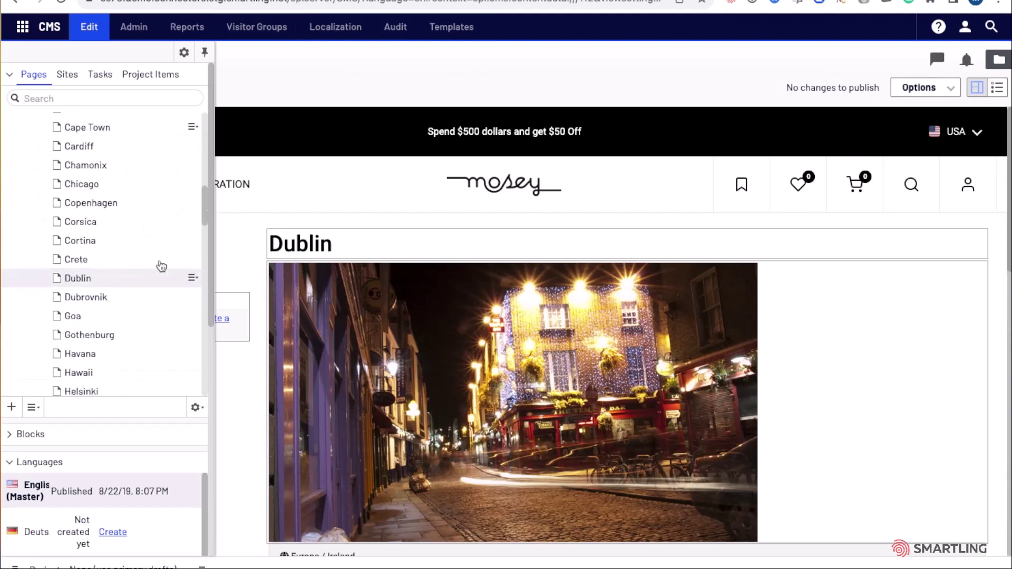
scroll(129, 343, "down", 1)
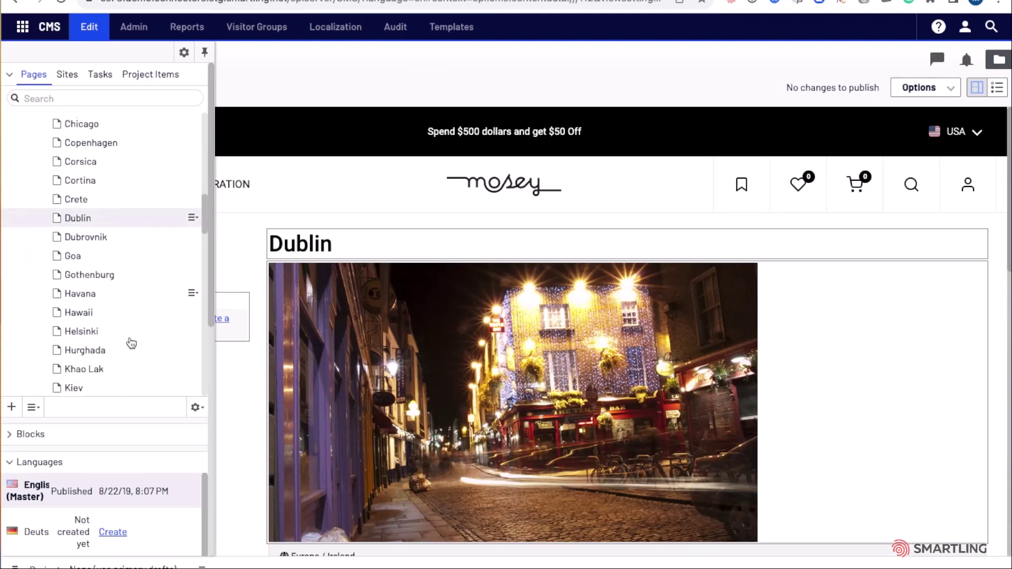
left_click(91, 297)
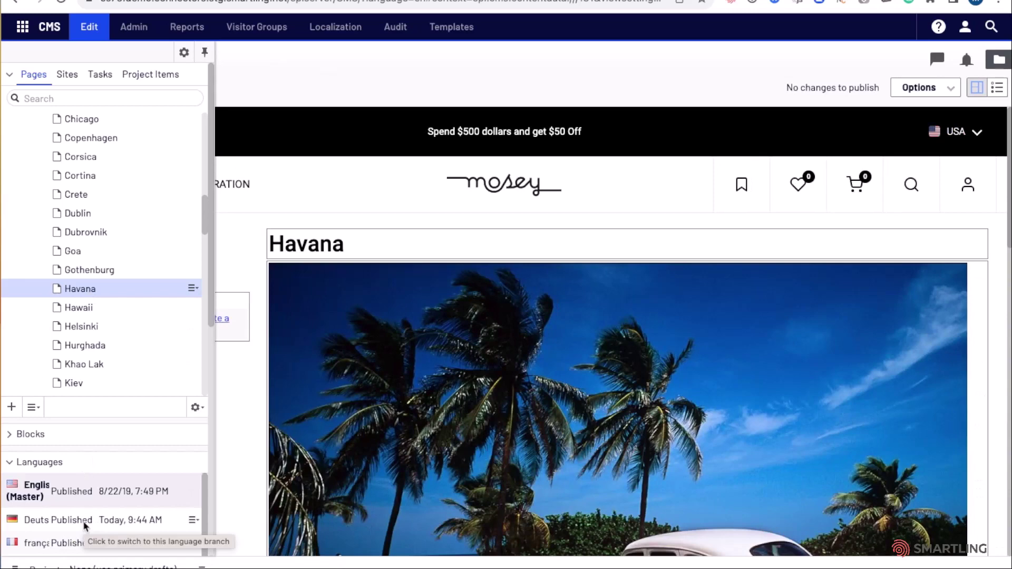
left_click(85, 524)
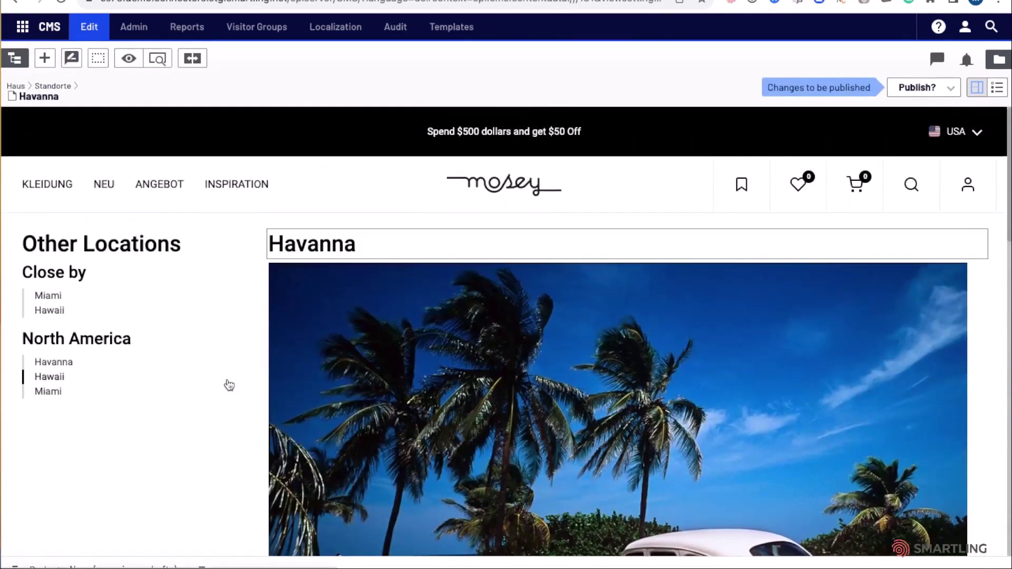